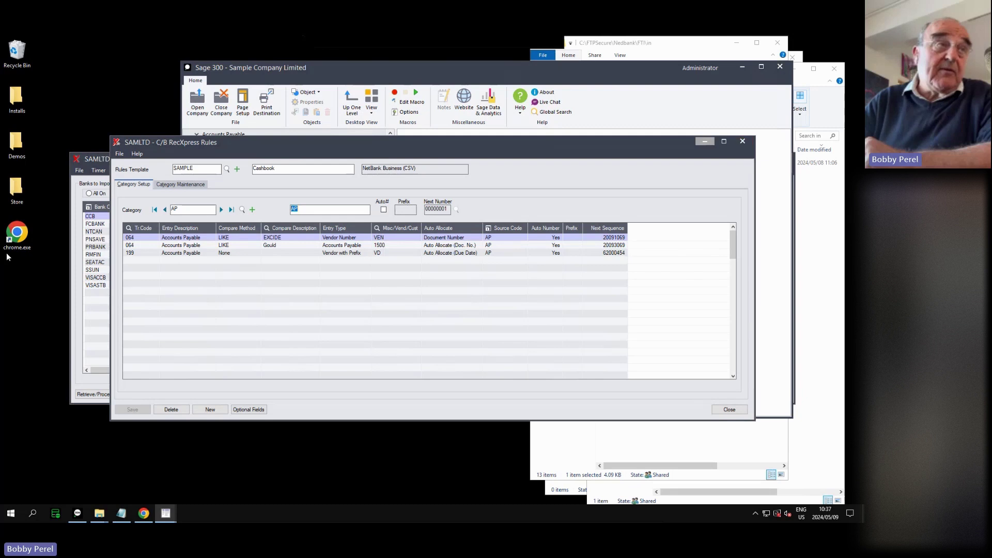
Step: Enable Use Timer in C/B Multiple RecXpress and activate the timer for the selected banks, confirming the repeated processing
{"action": "left_click", "coordinate": [93, 154]}
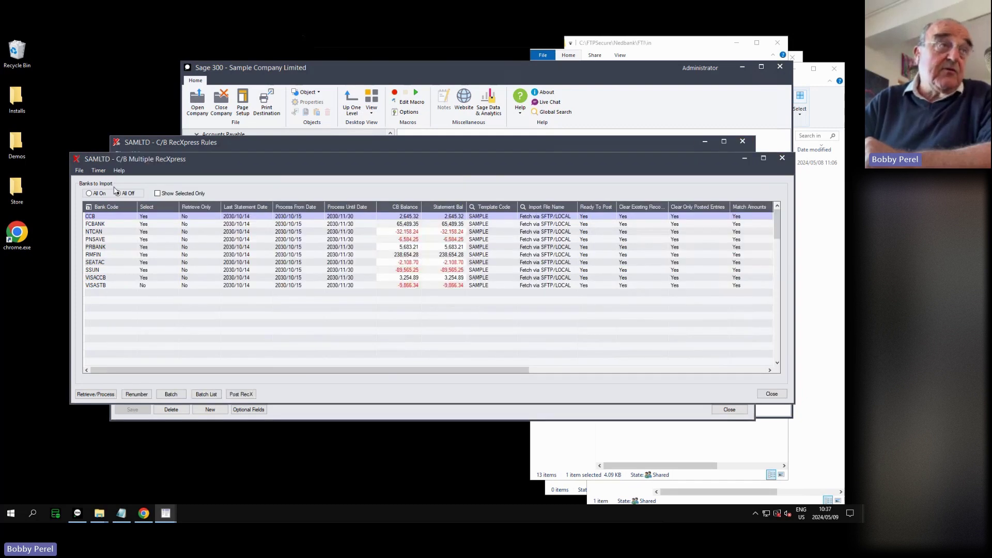
{"action": "left_click", "coordinate": [98, 171]}
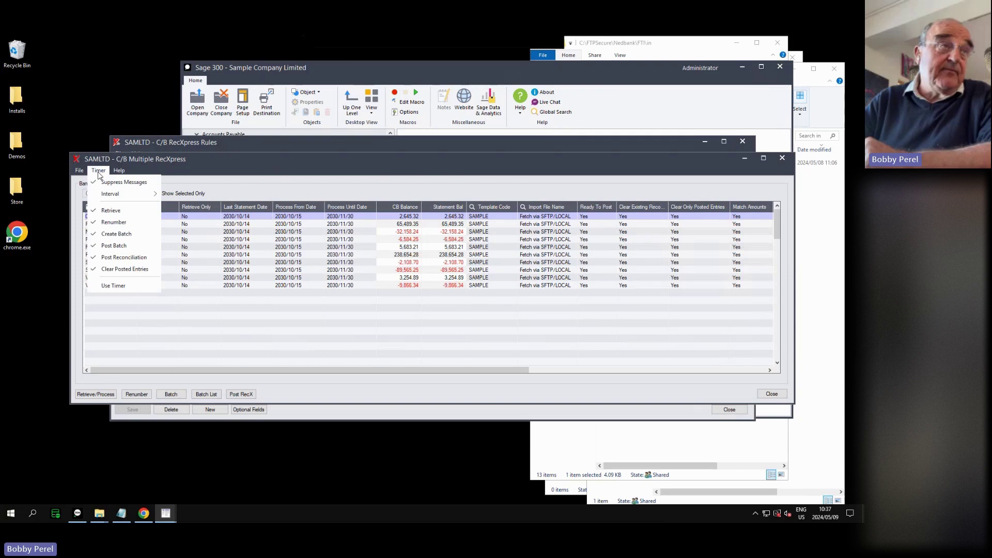
{"action": "mouse_move", "coordinate": [122, 196]}
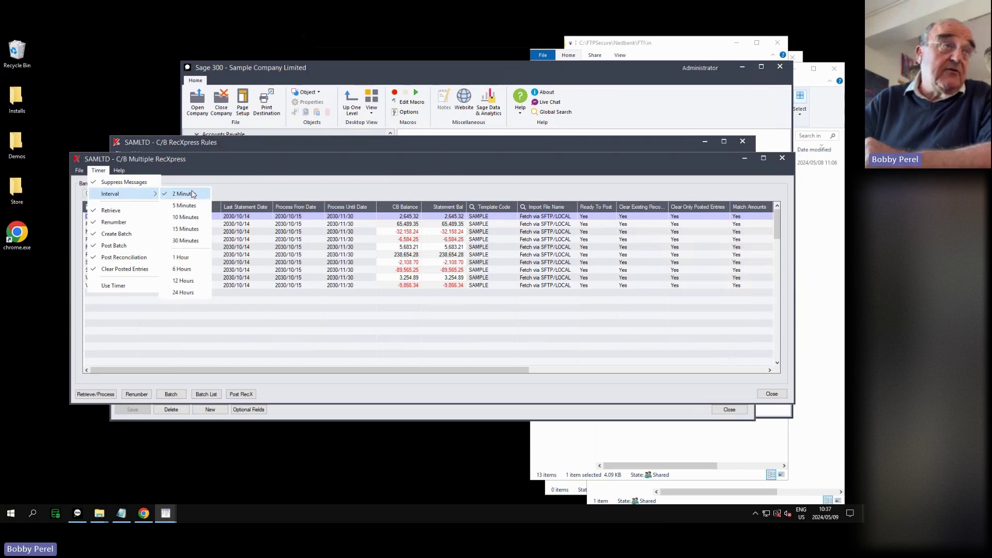
{"action": "left_click", "coordinate": [123, 288]}
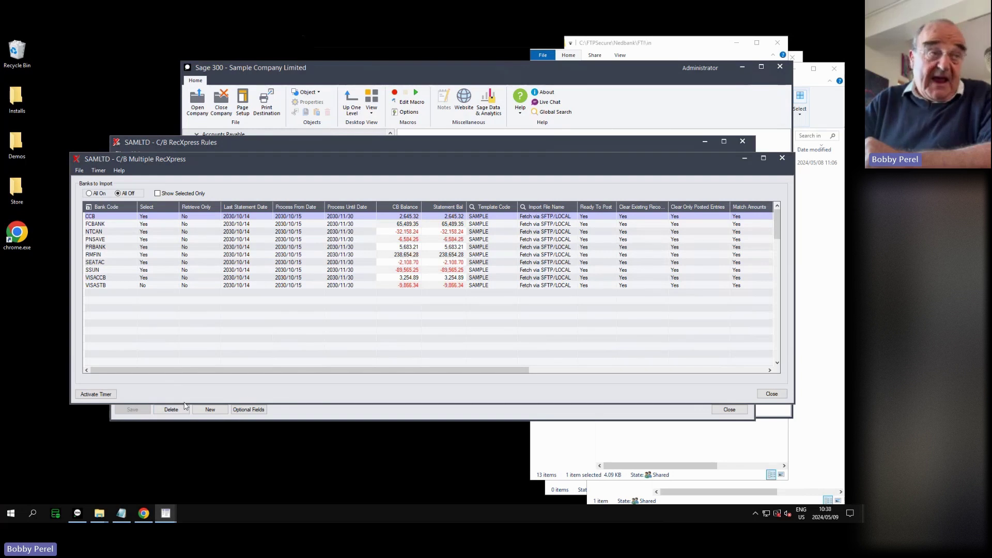
{"action": "left_click", "coordinate": [96, 394]}
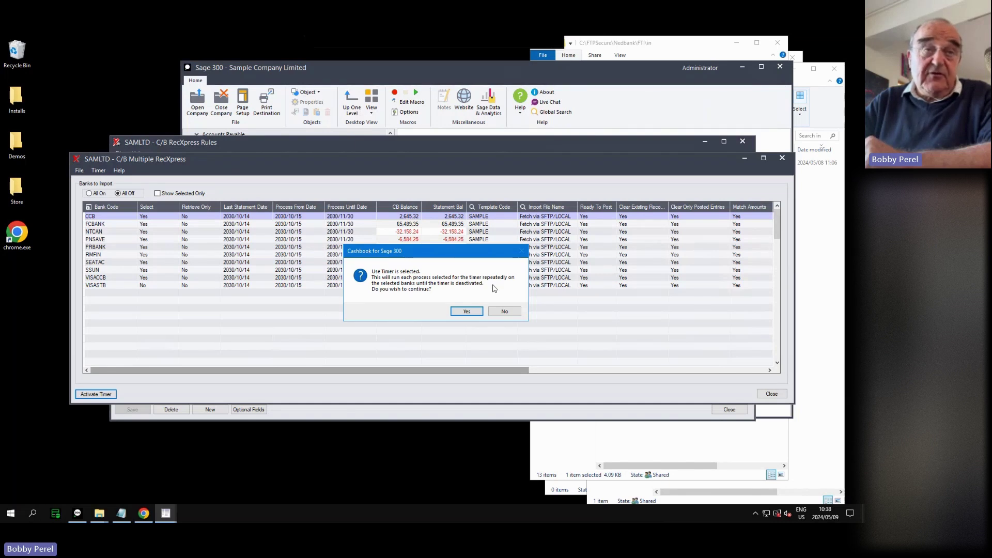
{"action": "left_click", "coordinate": [467, 311]}
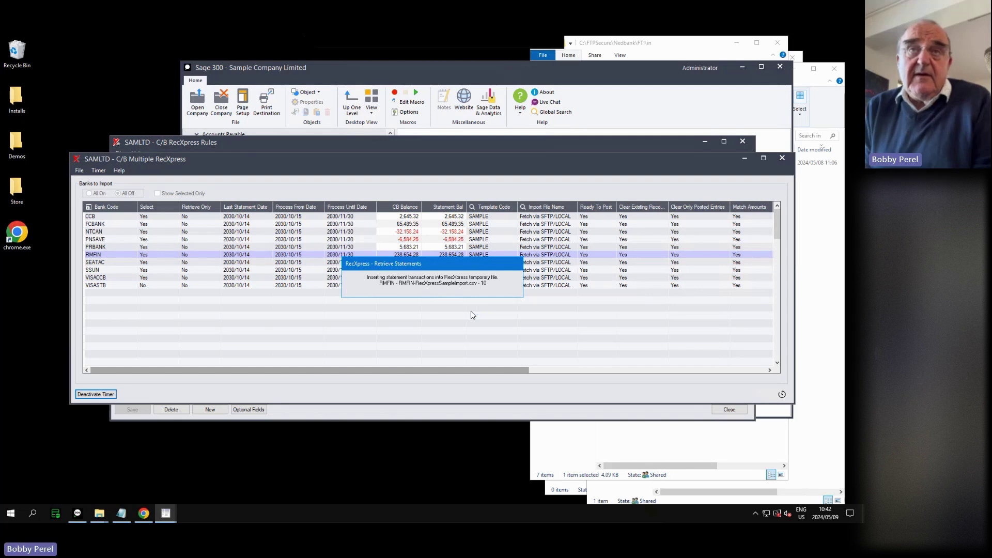
Step: Check the Nedbank CPS and FTI incoming statement folders, and review the enlarged processing log before closing it
{"action": "left_click", "coordinate": [807, 85]}
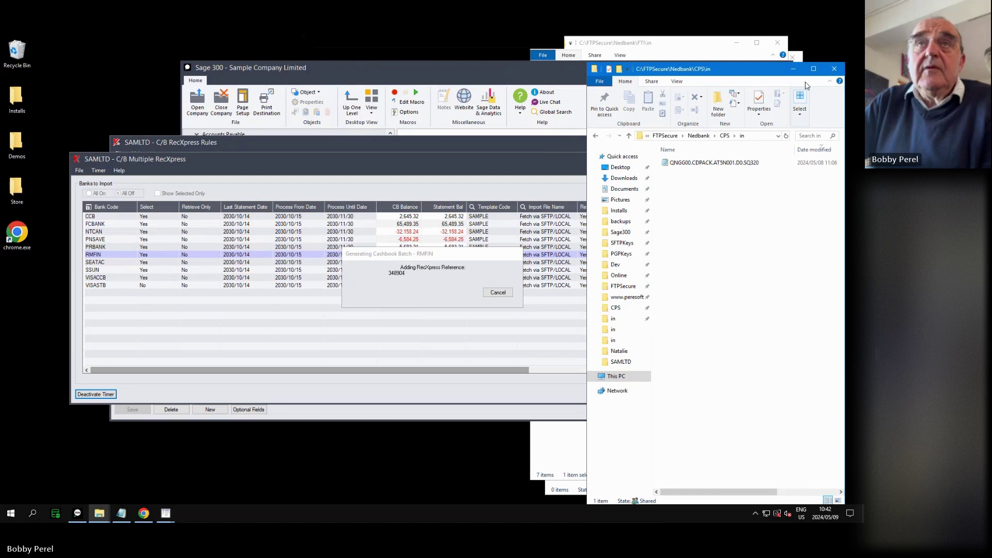
{"action": "left_click", "coordinate": [709, 48]}
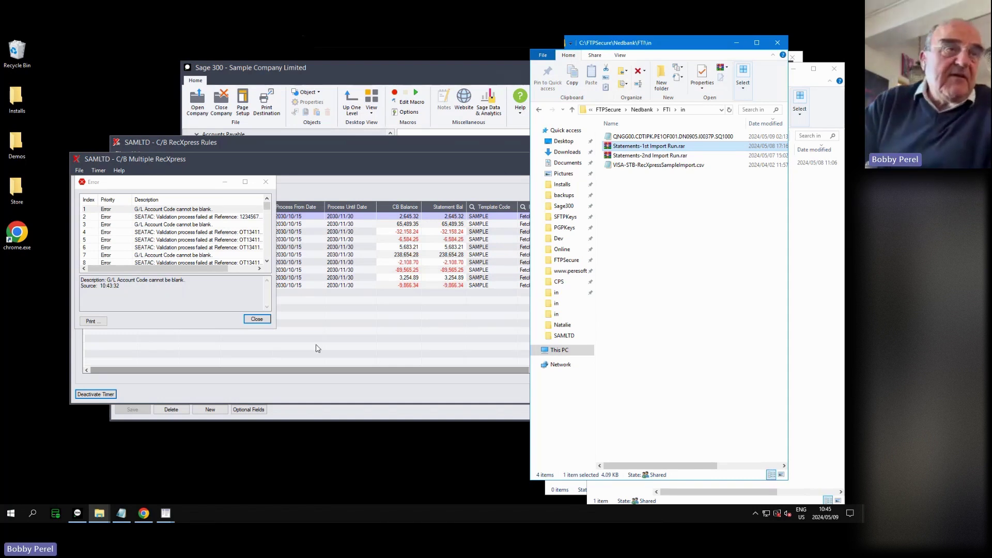
{"action": "left_click_drag", "start_coordinate": [274, 330], "coordinate": [316, 438]}
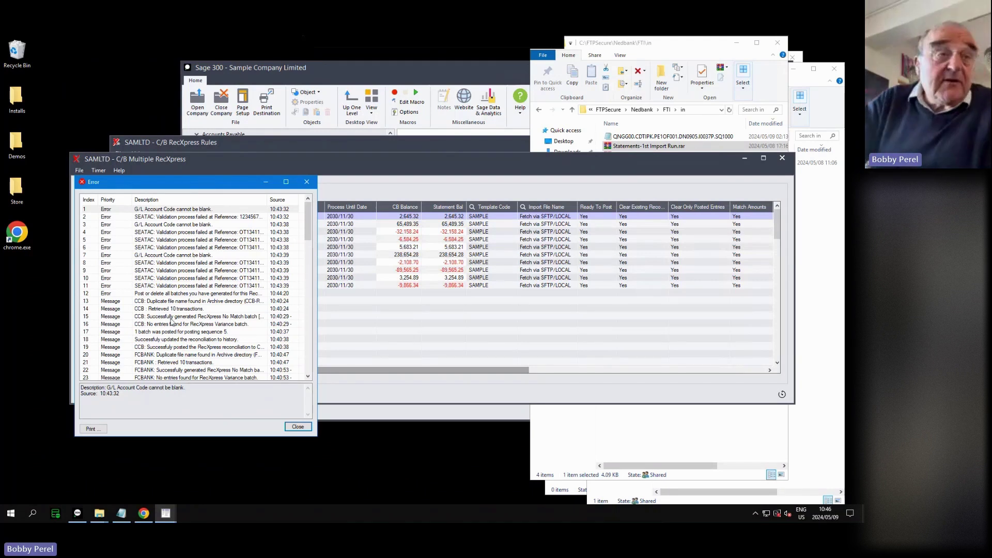
{"action": "left_click", "coordinate": [298, 427]}
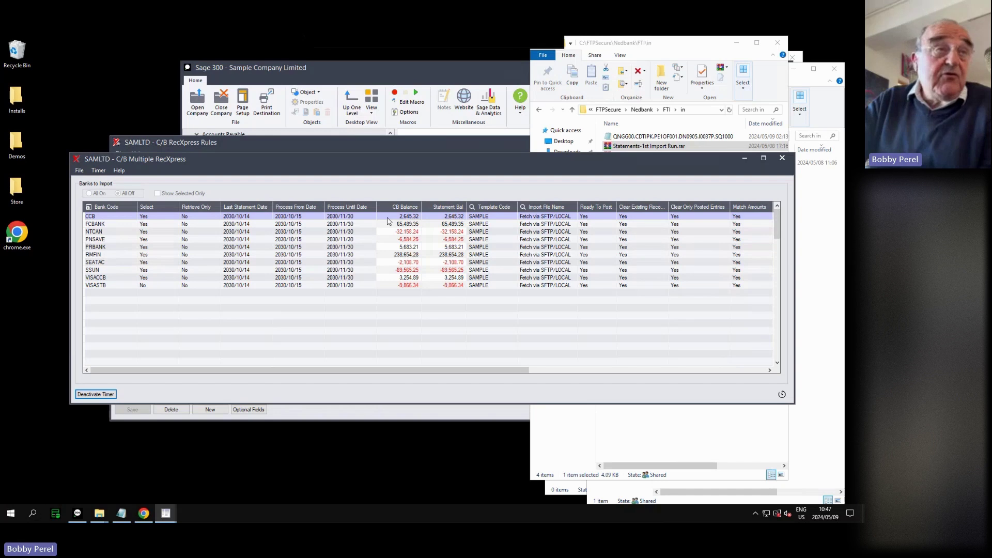
Step: Check the FCBANK and NTCAN rows in the Multiple RecXpress bank list and deactivate the timer
{"action": "left_click", "coordinate": [157, 226]}
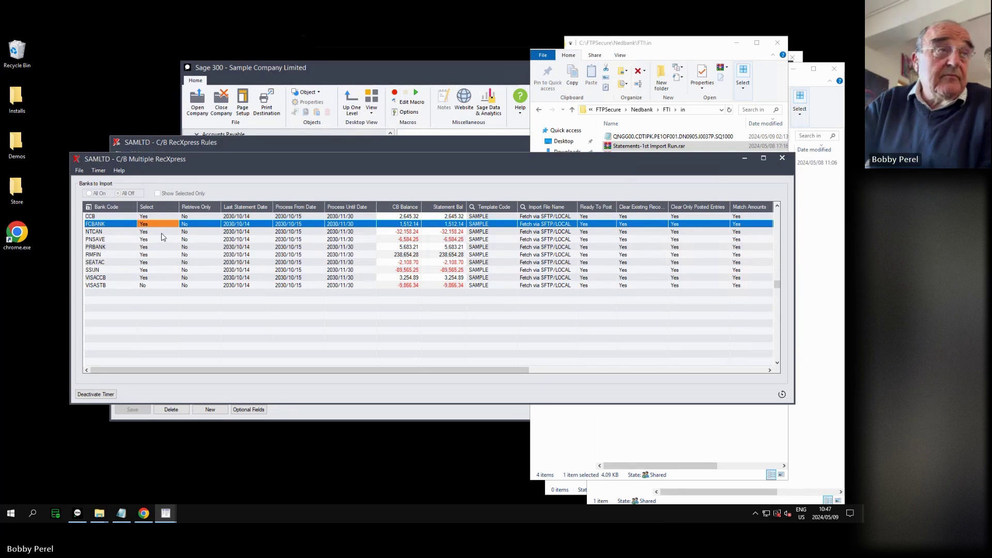
{"action": "left_click", "coordinate": [163, 233]}
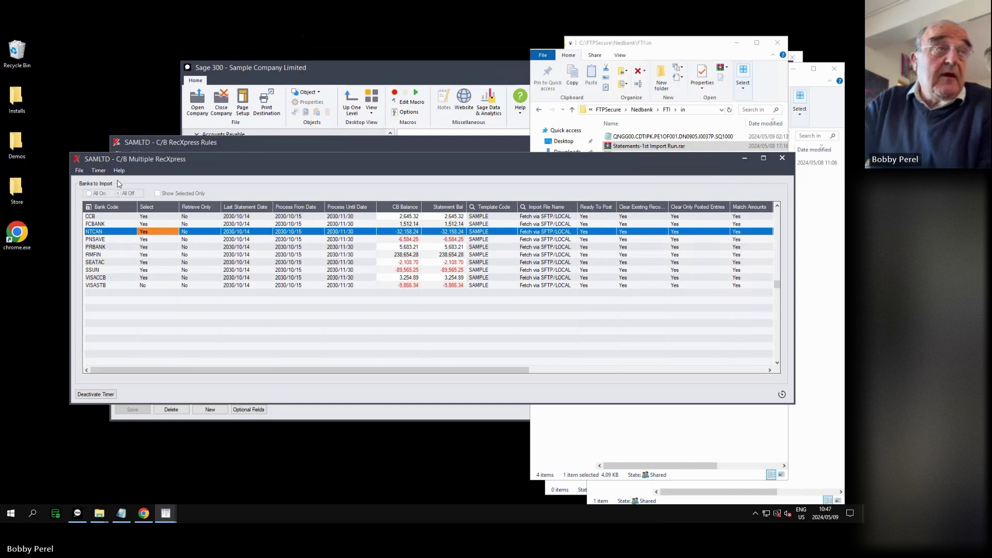
{"action": "left_click", "coordinate": [105, 395]}
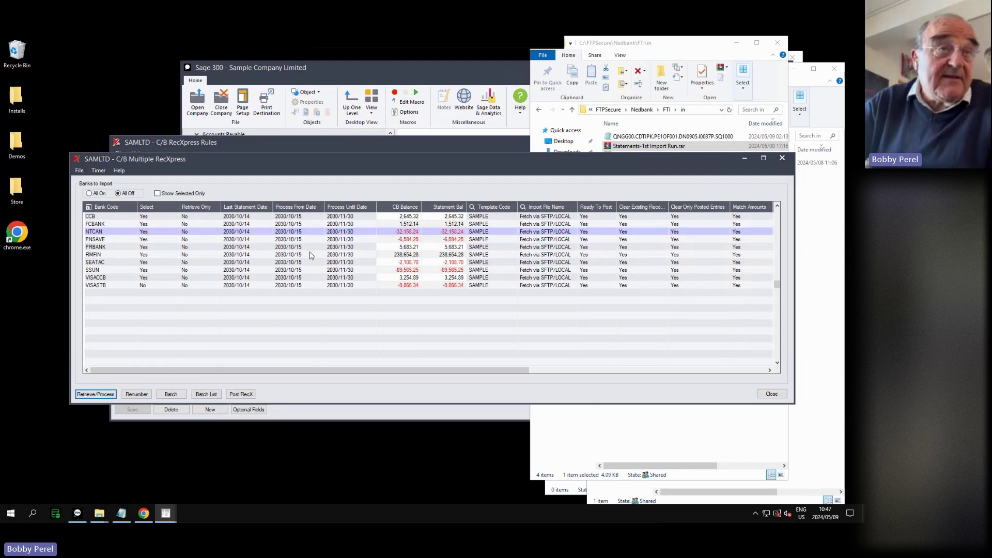
Step: Set Select to No for the banks NTCAN, PNSAVE, PRBANK, RMFIN, SEATAC, SSUN and VISACCB
{"action": "double_click", "coordinate": [153, 233]}
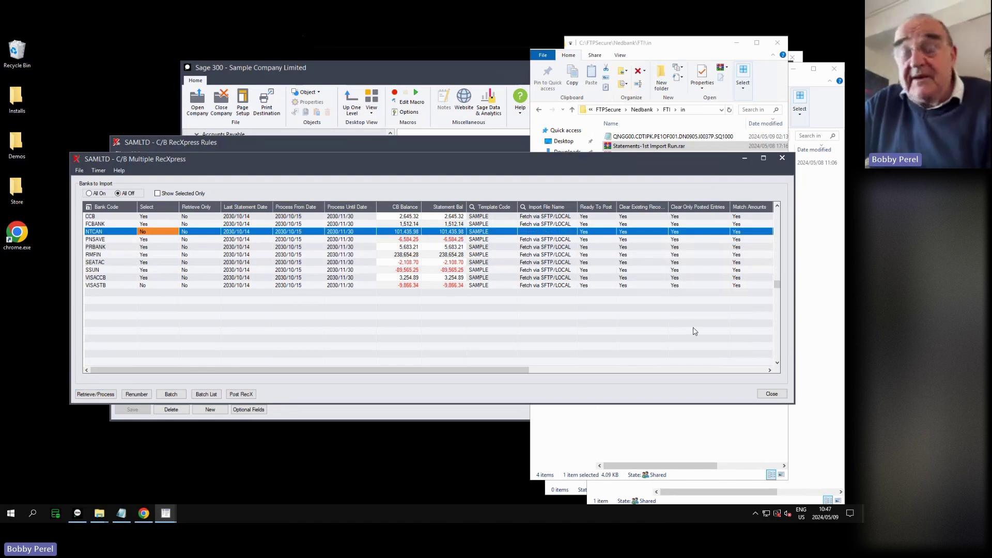
{"action": "left_click", "coordinate": [162, 240]}
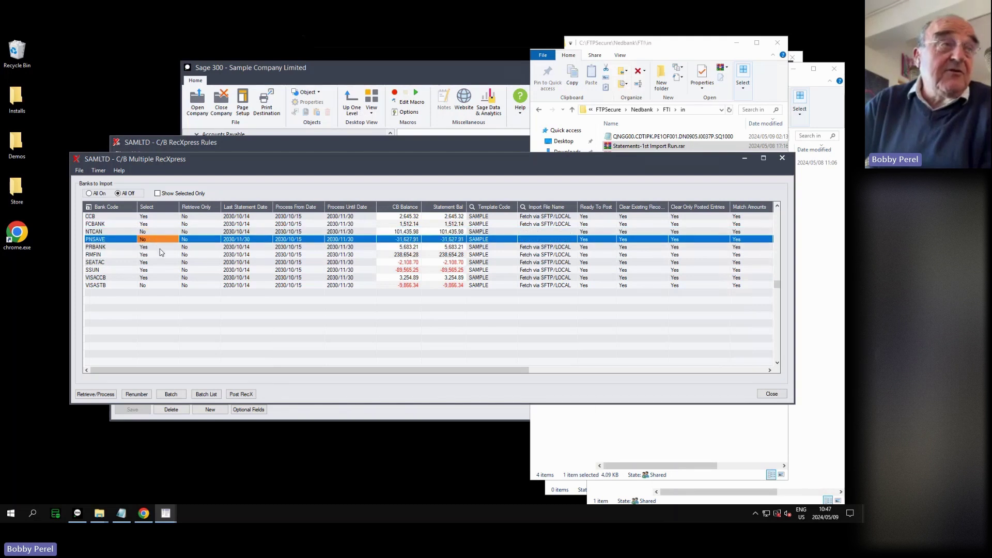
{"action": "left_click", "coordinate": [160, 248]}
{"action": "left_click", "coordinate": [162, 255]}
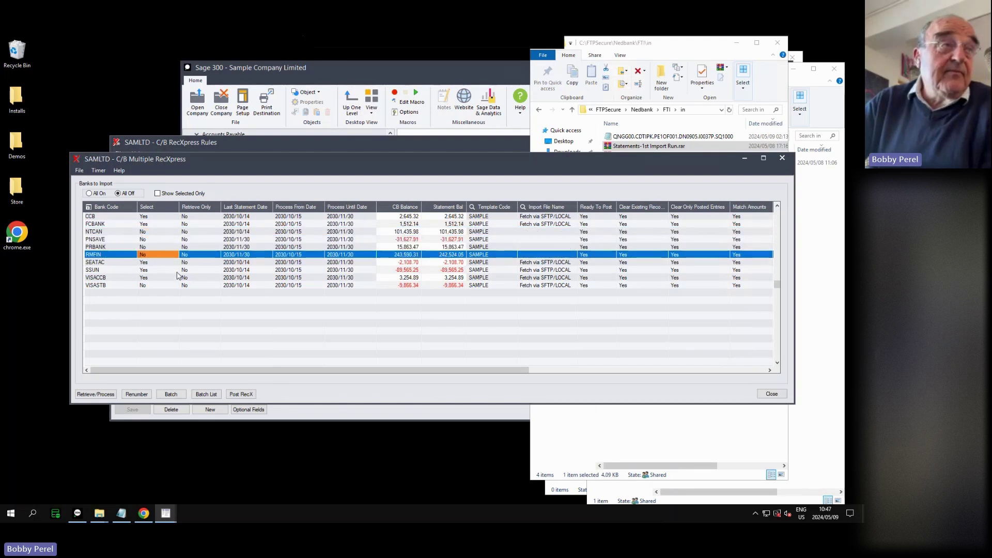
{"action": "left_click", "coordinate": [160, 262]}
{"action": "left_click", "coordinate": [160, 270]}
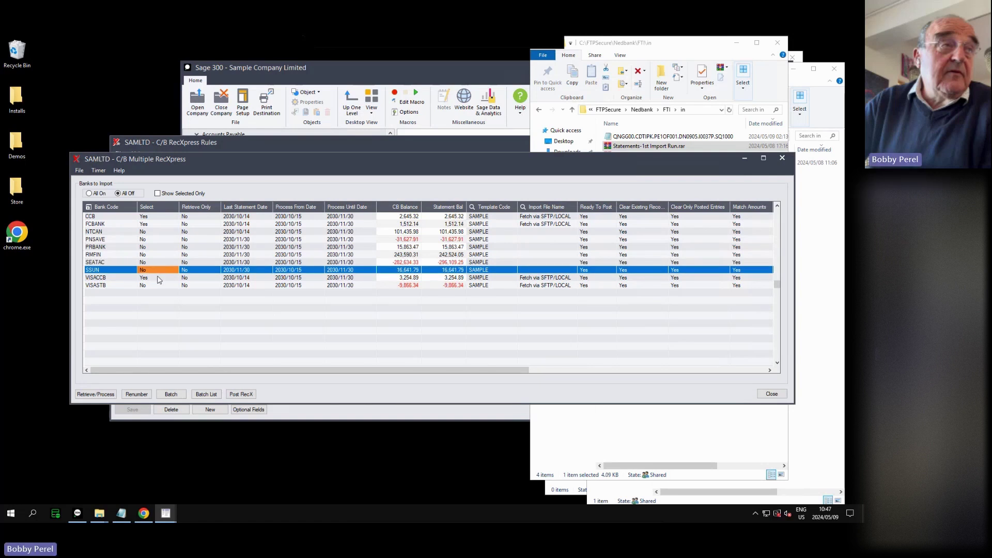
{"action": "left_click", "coordinate": [159, 278]}
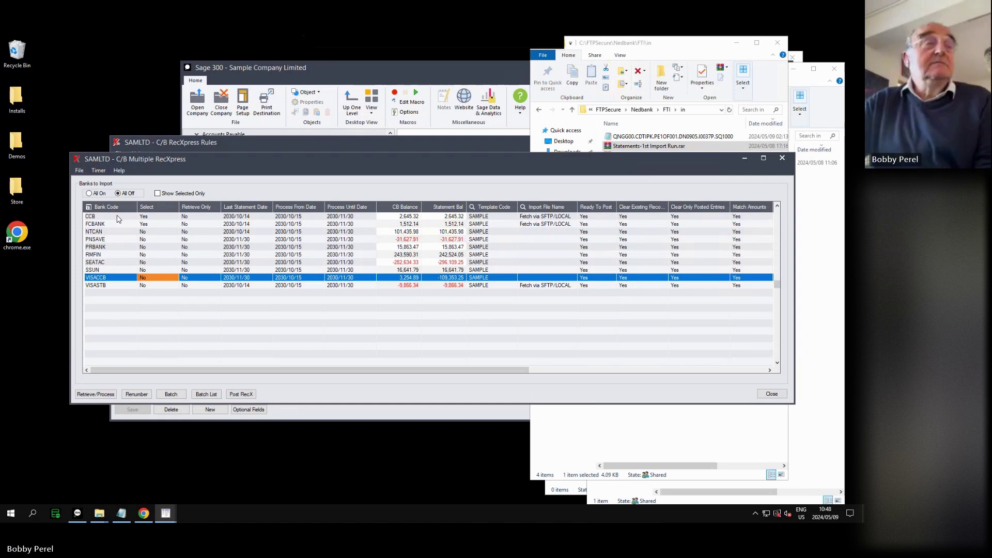
Step: Reselect the CCB bank in the selected-only view and set Select to Yes for SEATAC in the full bank list
{"action": "left_click", "coordinate": [158, 193]}
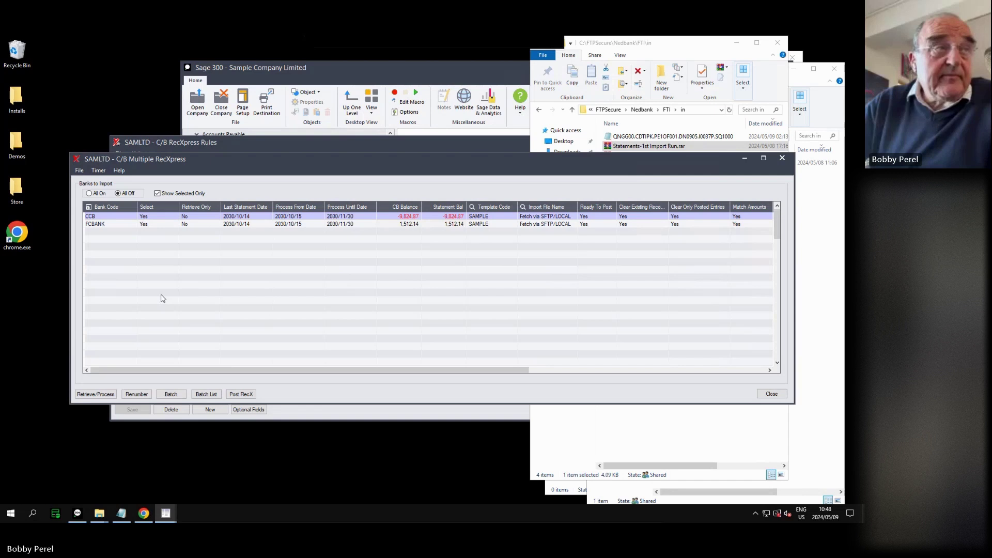
{"action": "double_click", "coordinate": [160, 219]}
{"action": "left_click", "coordinate": [160, 219]}
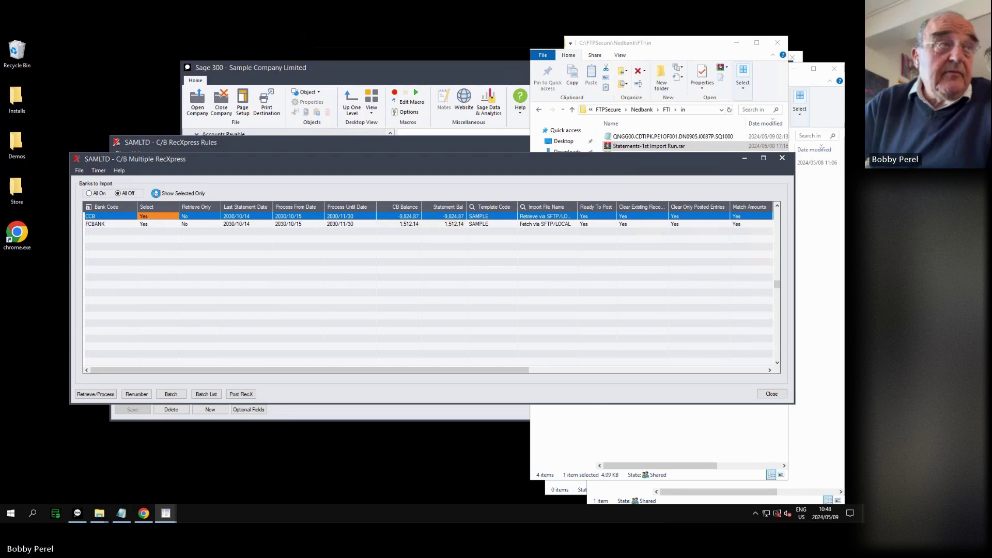
{"action": "left_click", "coordinate": [157, 193]}
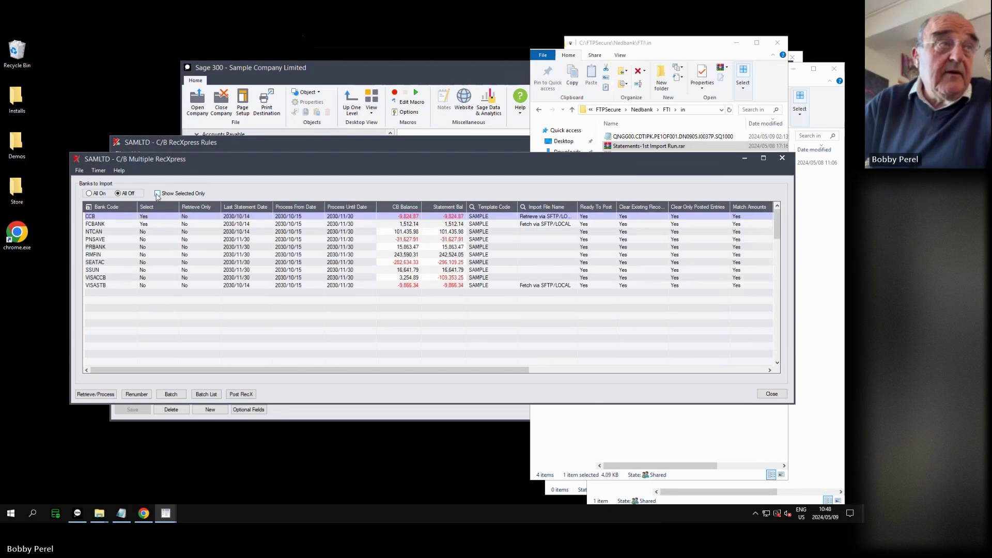
{"action": "left_click", "coordinate": [160, 263]}
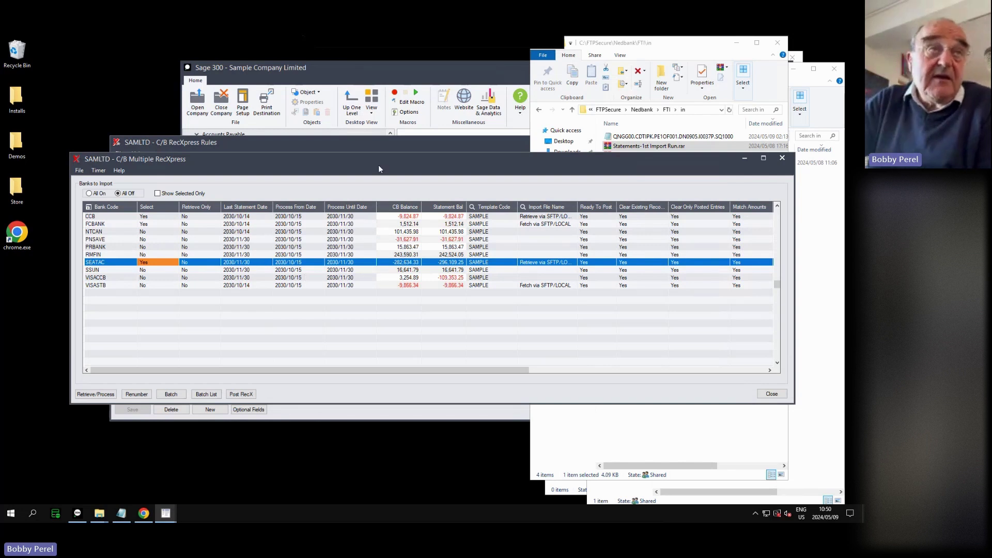
Step: Load category AR of the SAMPLE template in C/B RecXpress Rules, discarding the unsaved description change on category AP
{"action": "left_click", "coordinate": [375, 143]}
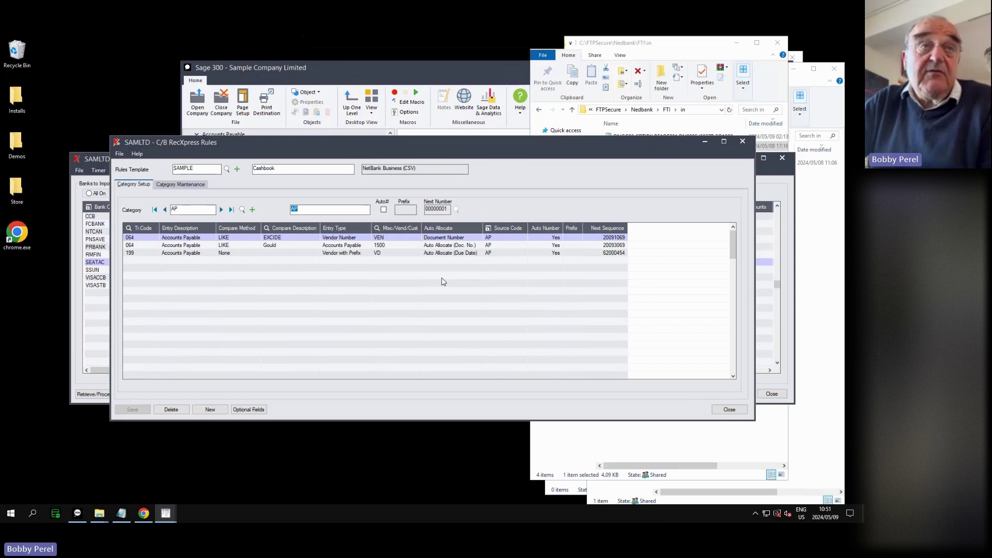
{"action": "left_click", "coordinate": [312, 209]}
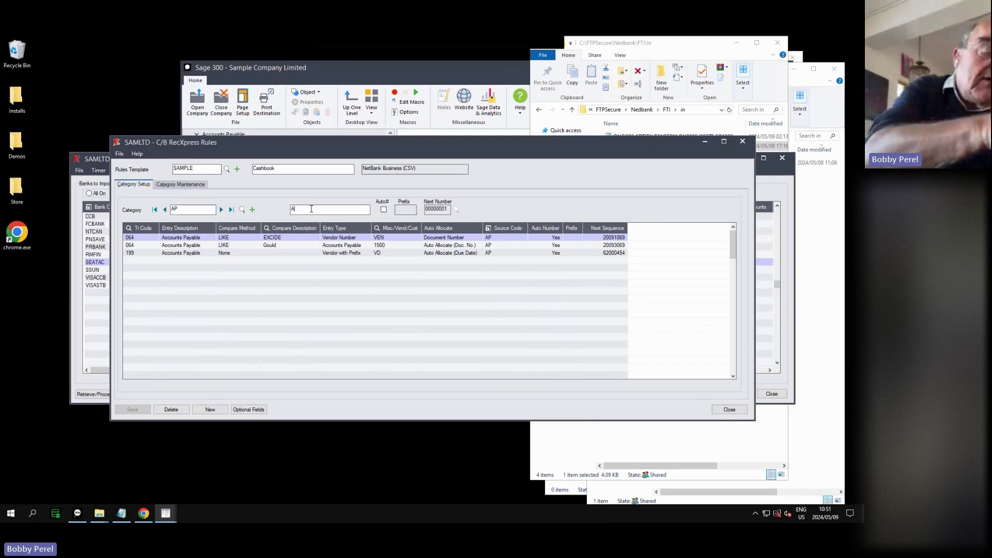
{"action": "key", "text": "BackSpace"}
{"action": "type", "text": "R"}
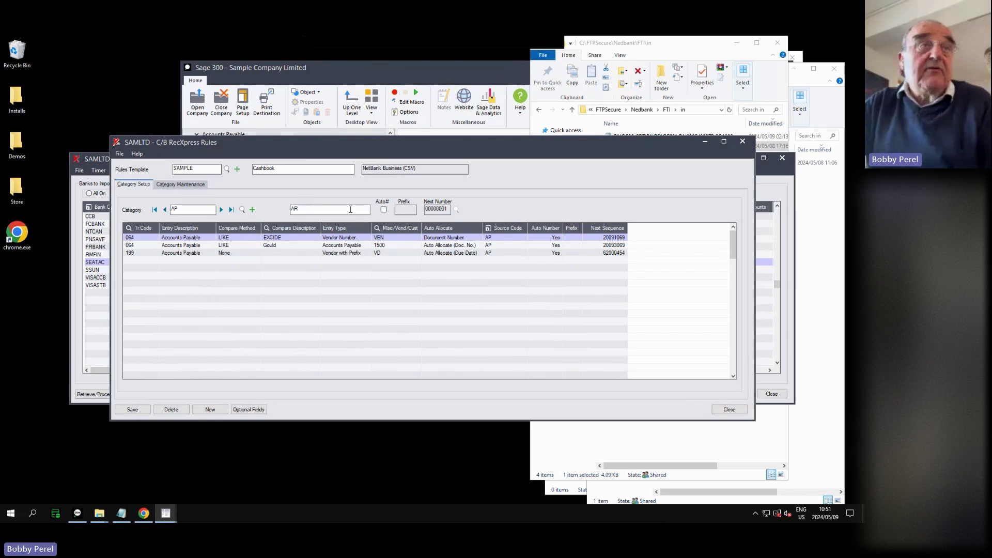
{"action": "left_click", "coordinate": [192, 209]}
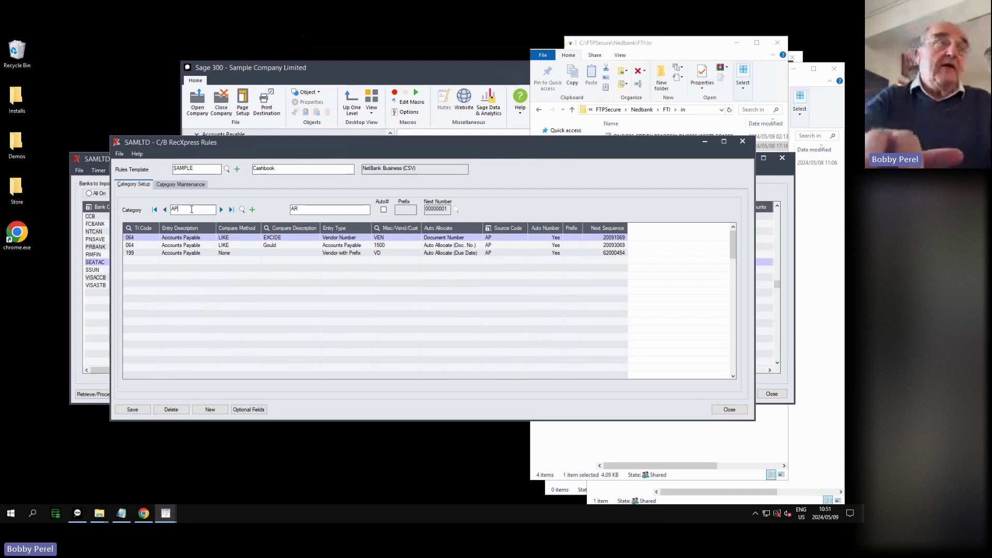
{"action": "key", "text": "BackSpace"}
{"action": "key", "text": "BackSpace"}
{"action": "type", "text": "AR"}
{"action": "key", "text": "Tab"}
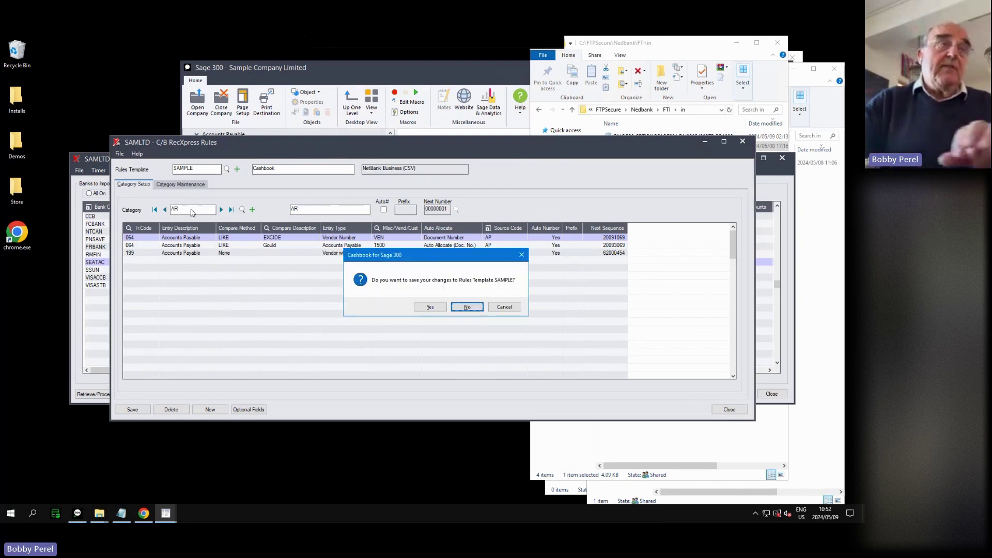
{"action": "left_click", "coordinate": [467, 307]}
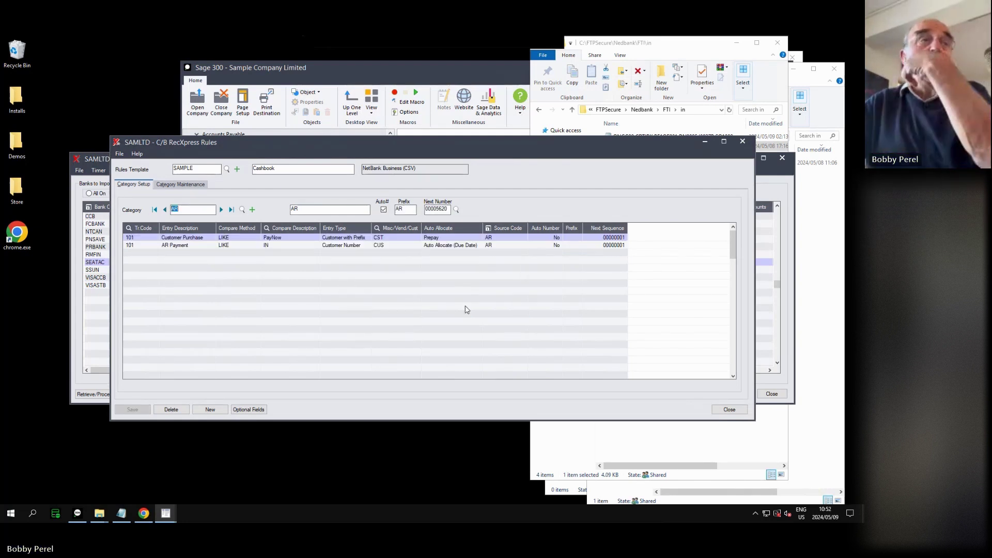
Step: Review the Customer Purchase rule's Entry Type options and set its Auto Allocate to Auto Allocate (Doc. No.)
{"action": "left_click", "coordinate": [400, 238]}
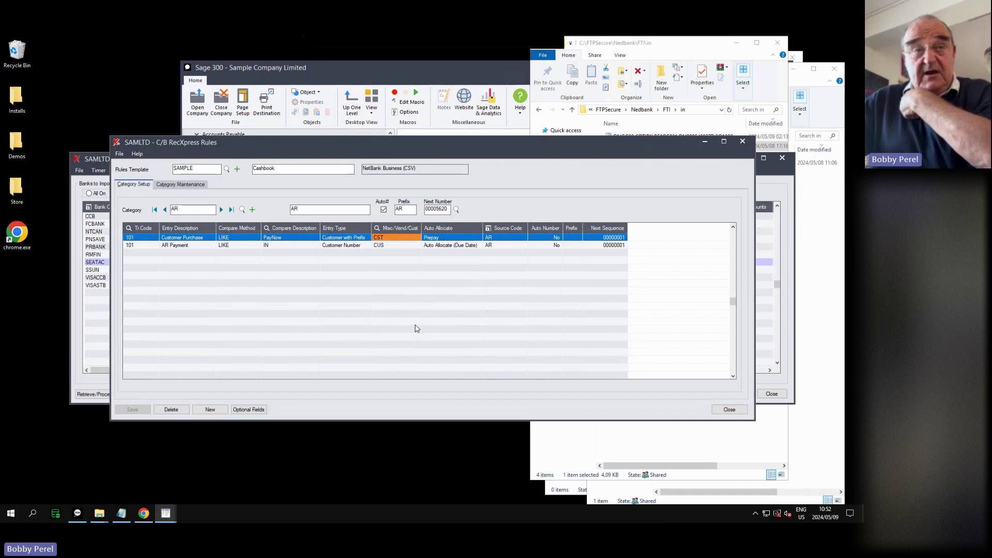
{"action": "left_click", "coordinate": [364, 238]}
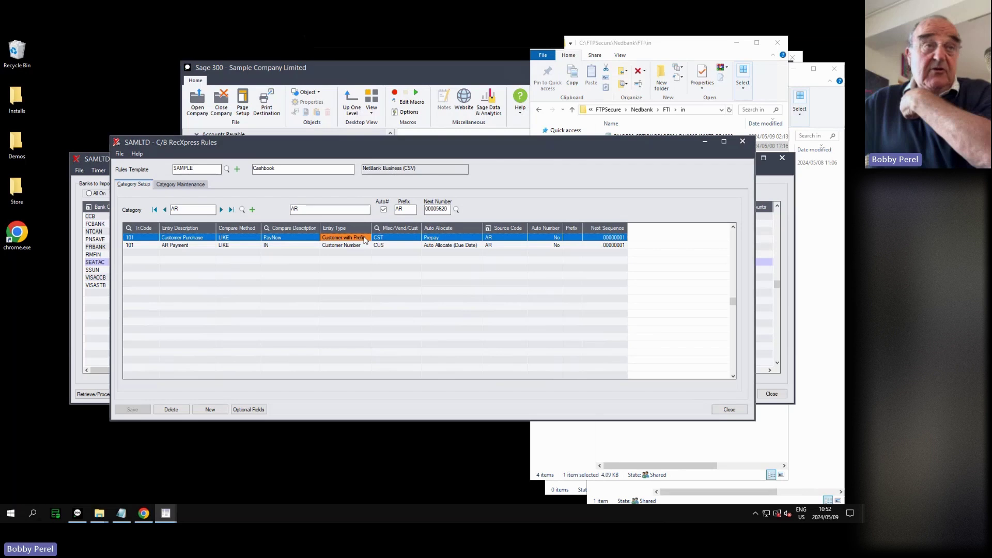
{"action": "left_click", "coordinate": [367, 239]}
{"action": "left_click", "coordinate": [366, 239]}
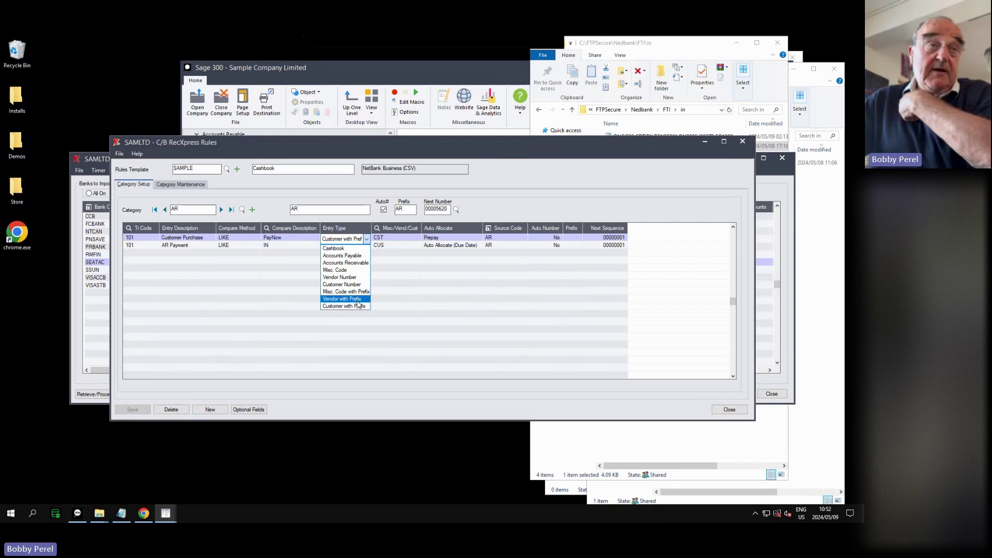
{"action": "left_click", "coordinate": [366, 240]}
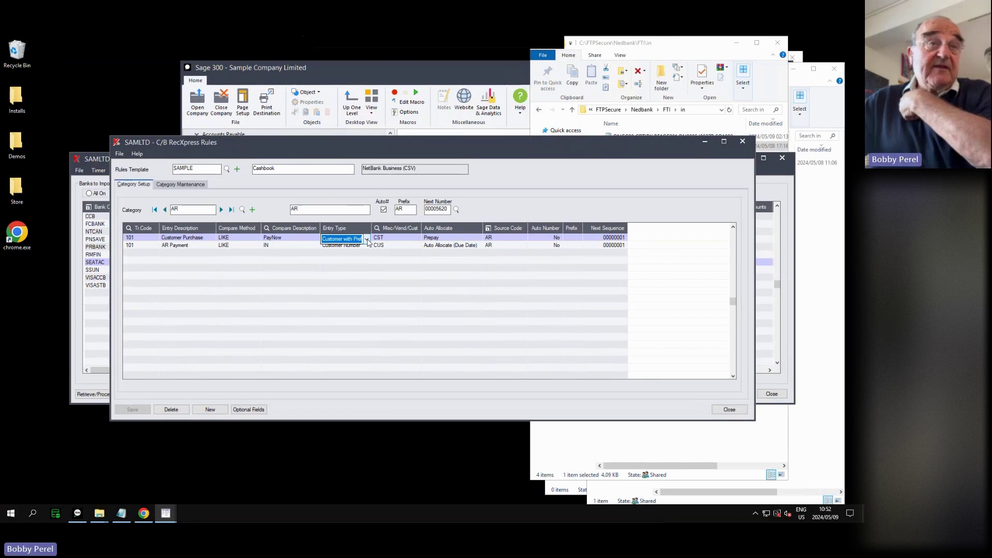
{"action": "left_click", "coordinate": [367, 239]}
{"action": "left_click", "coordinate": [367, 240]}
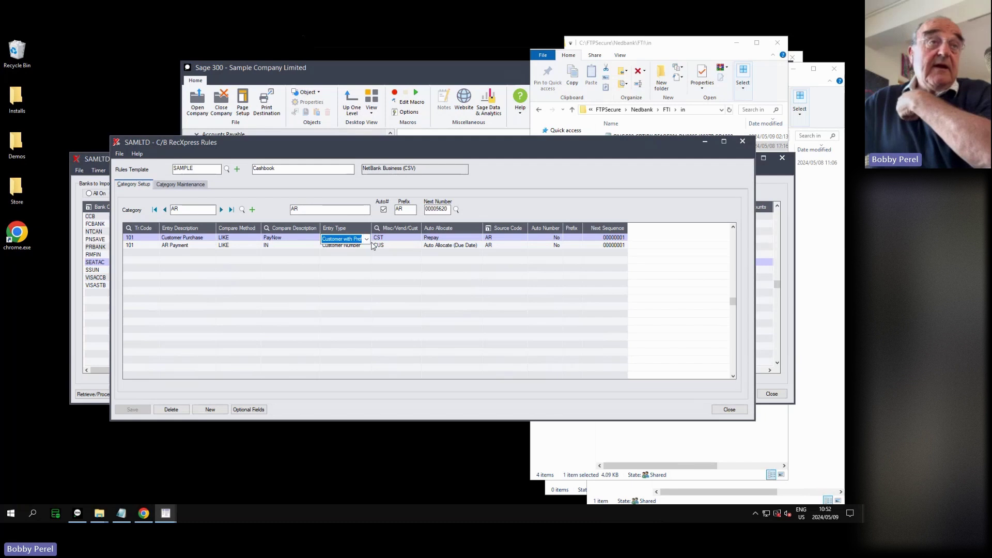
{"action": "left_click_drag", "start_coordinate": [381, 228], "coordinate": [389, 228]}
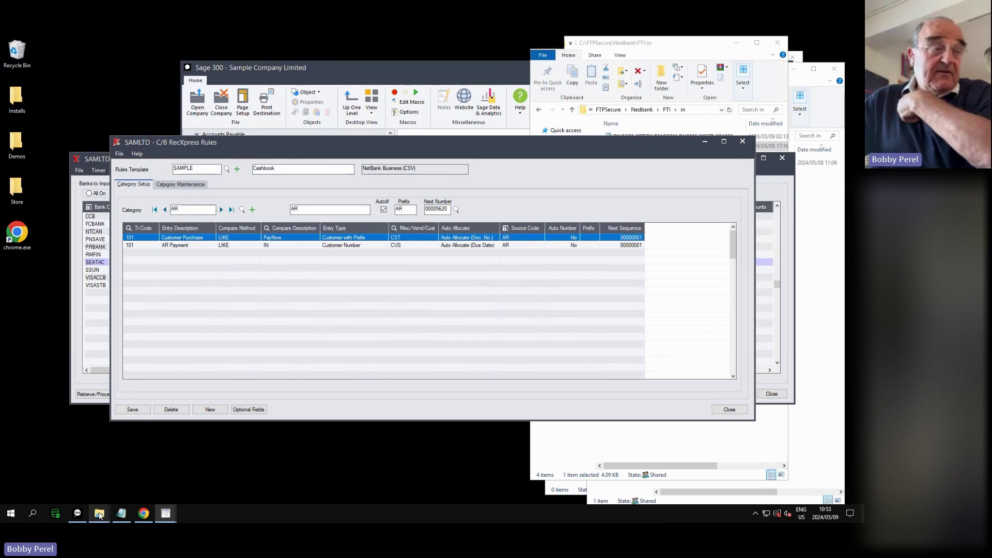
Step: Extract Statements-1st Import Run.rar into the Nedbank FTI in folder, replacing all files that already exist
{"action": "mouse_move", "coordinate": [99, 513]}
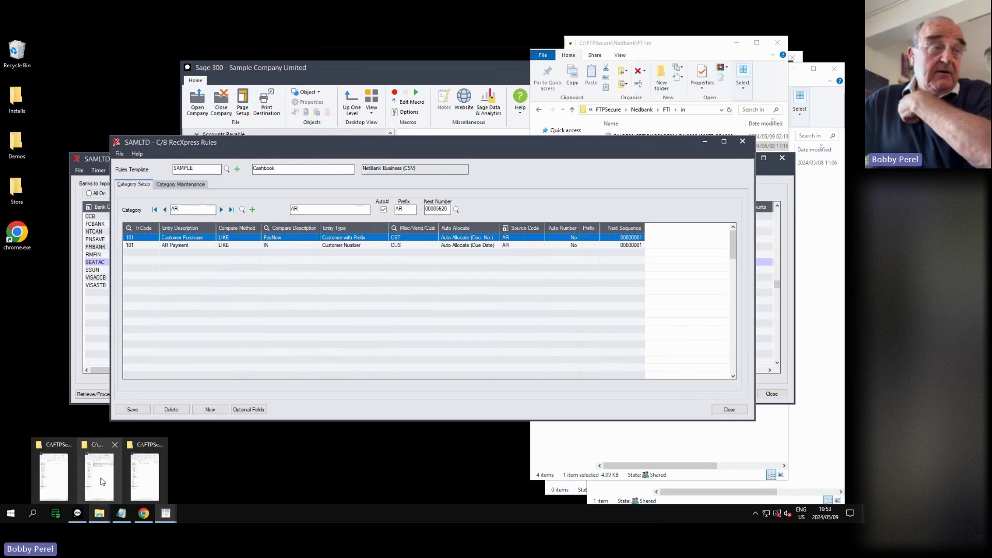
{"action": "left_click", "coordinate": [101, 481]}
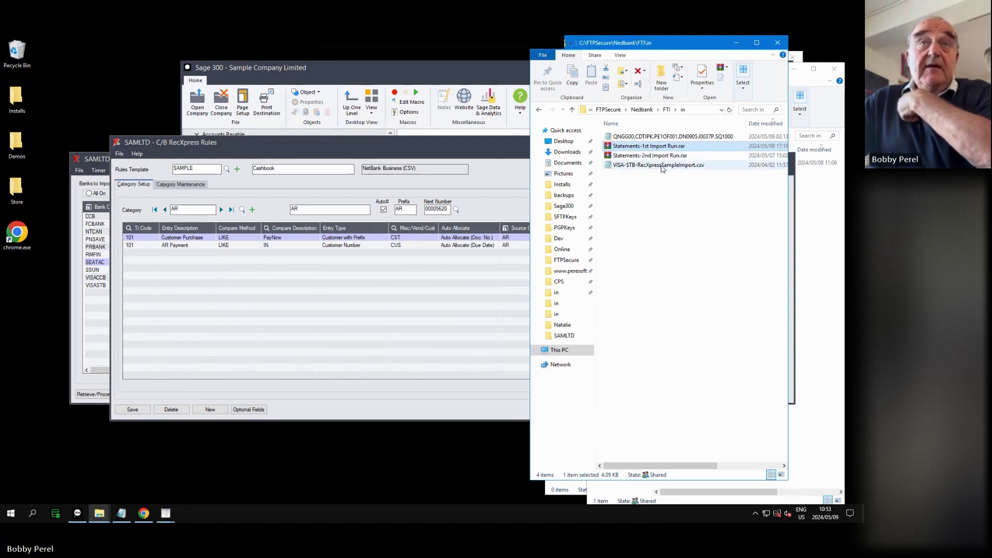
{"action": "right_click", "coordinate": [663, 146]}
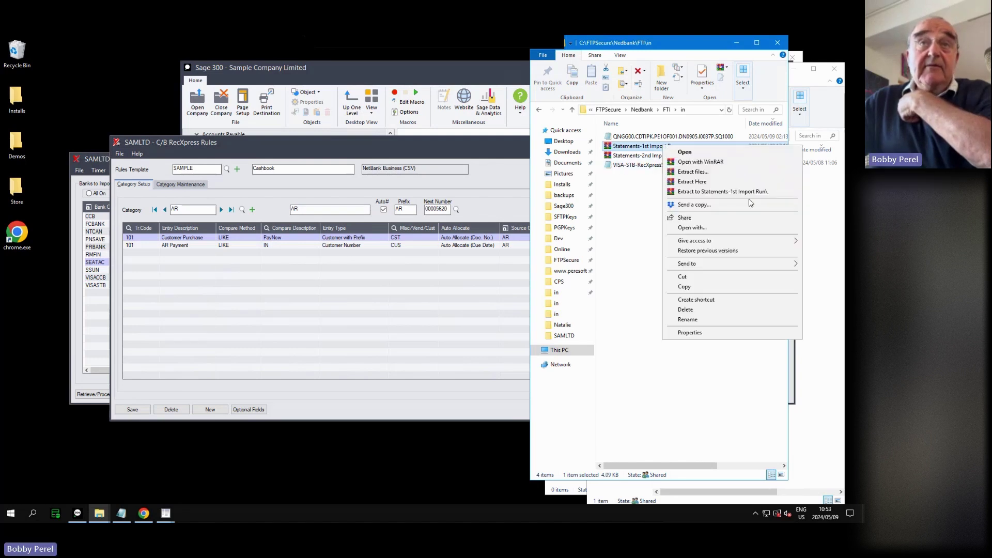
{"action": "left_click", "coordinate": [716, 184]}
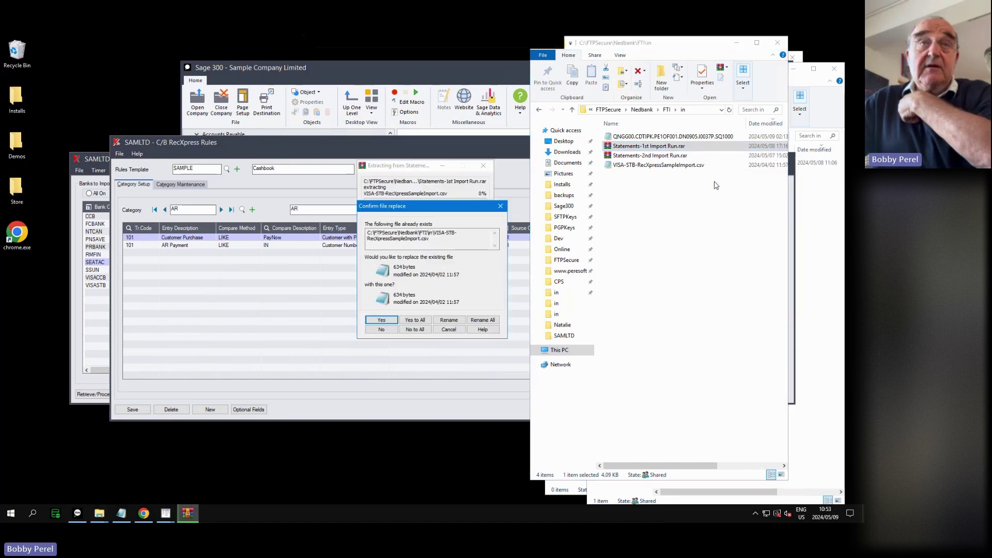
{"action": "left_click", "coordinate": [416, 321]}
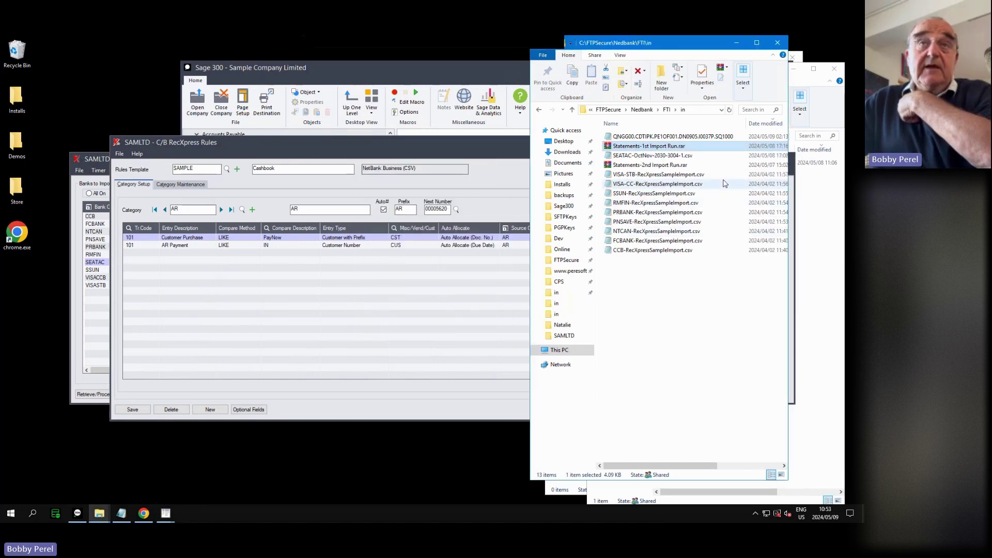
Step: Open SEATAC-OctNov-2030-3004-1.csv in Notepad below the rules grid and highlight the CUS prefix and invoice number on the first 20301018 customer receipt line
{"action": "right_click", "coordinate": [639, 156]}
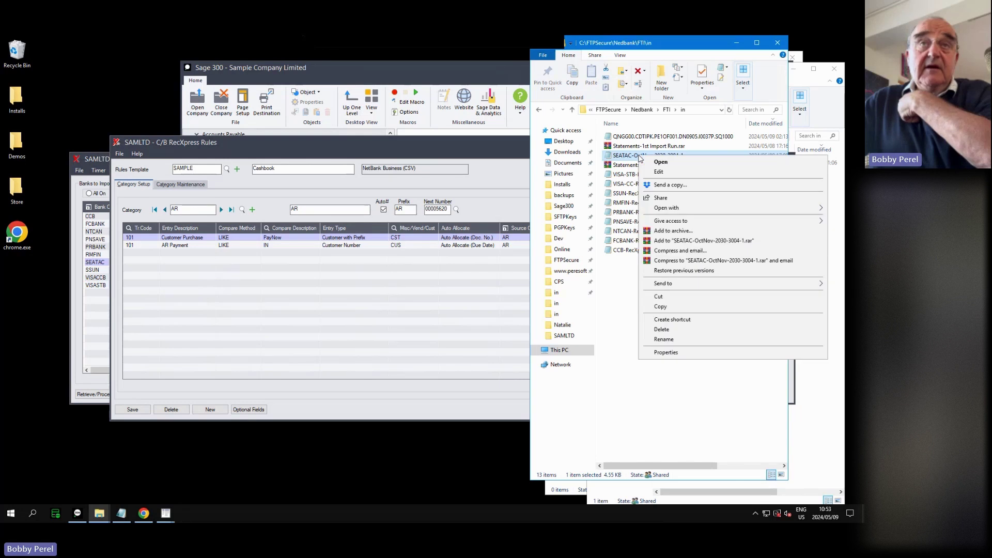
{"action": "left_click", "coordinate": [675, 173]}
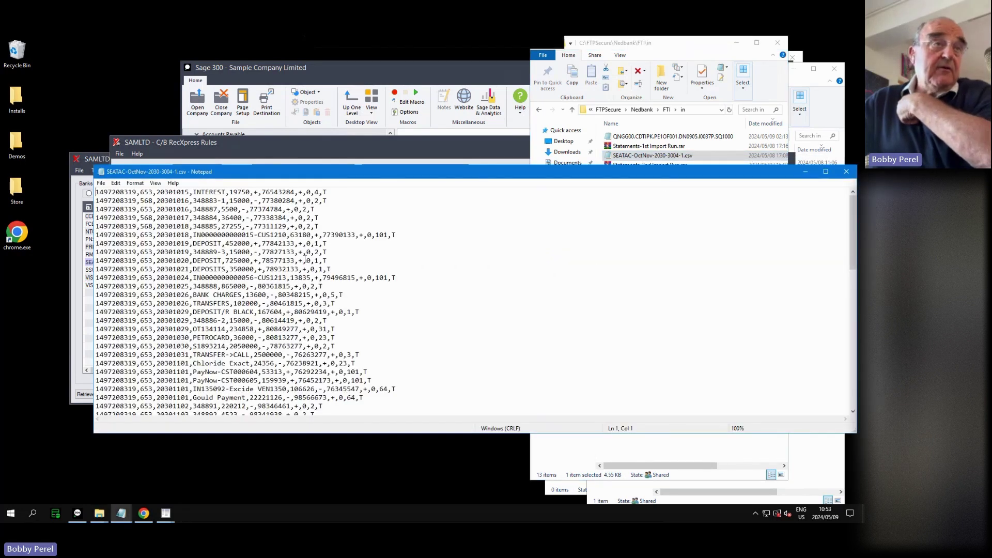
{"action": "left_click_drag", "start_coordinate": [348, 170], "coordinate": [346, 275]}
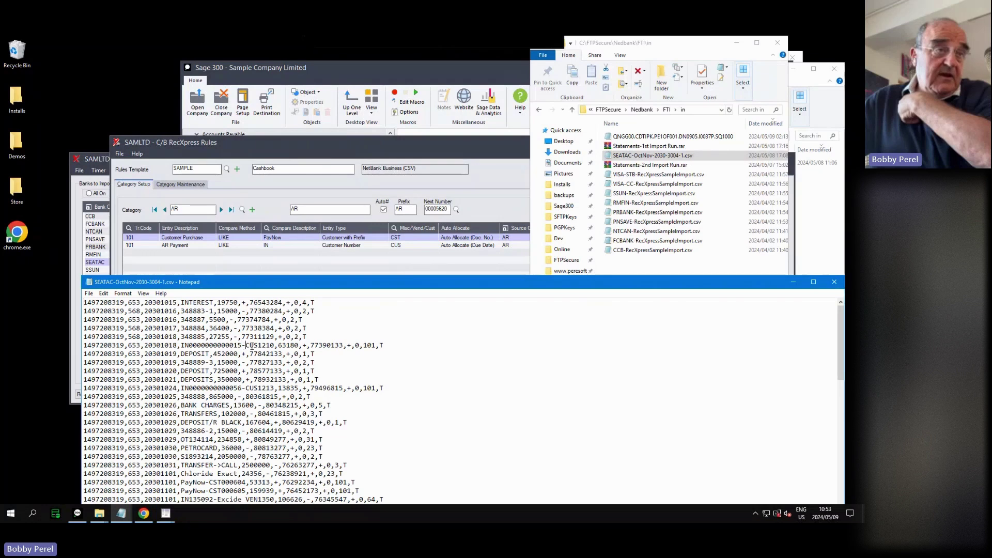
{"action": "left_click_drag", "start_coordinate": [245, 345], "coordinate": [258, 346]}
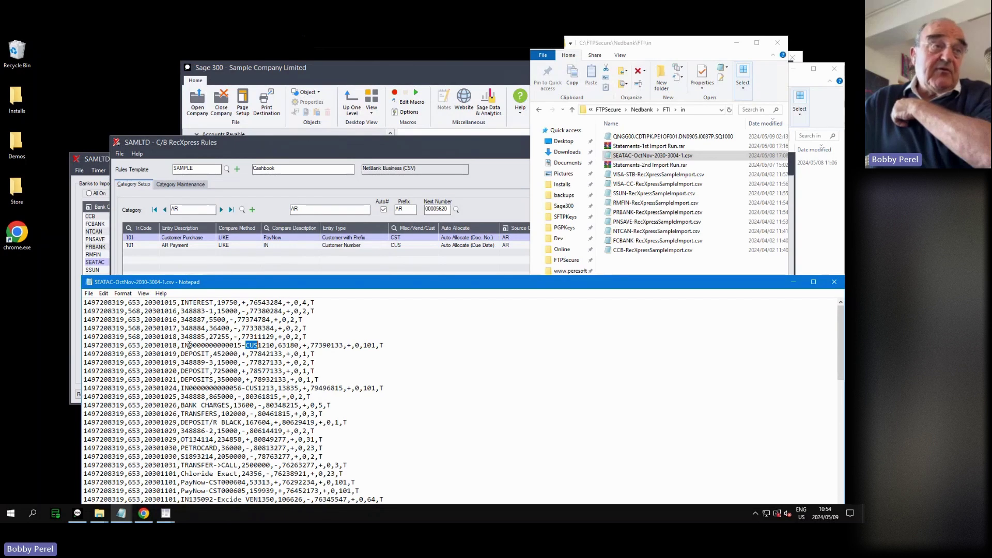
{"action": "left_click_drag", "start_coordinate": [181, 344], "coordinate": [242, 345]}
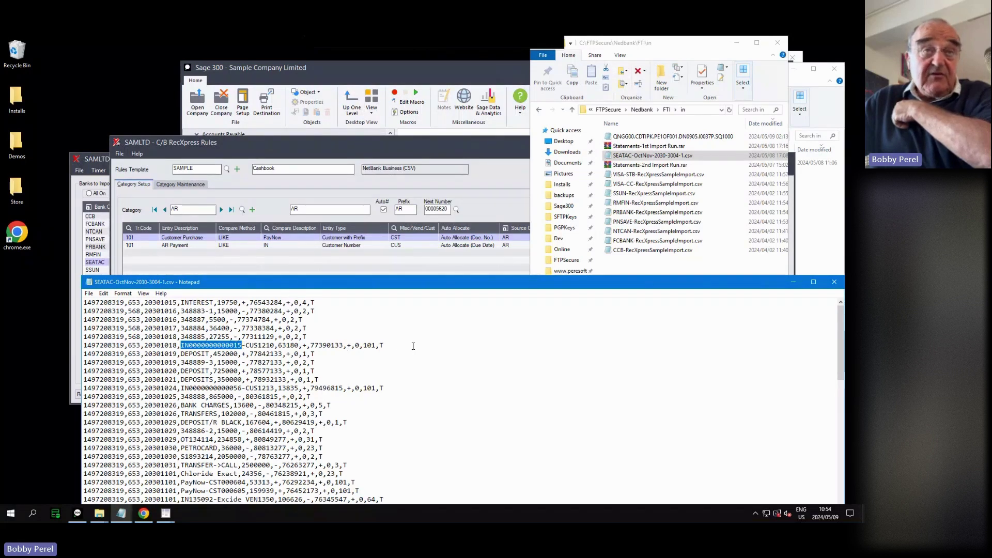
Step: Minimize the FTI in folder window and compare the statement's receipt lines with the Auto Allocate settings of the AR rules
{"action": "left_click", "coordinate": [737, 45]}
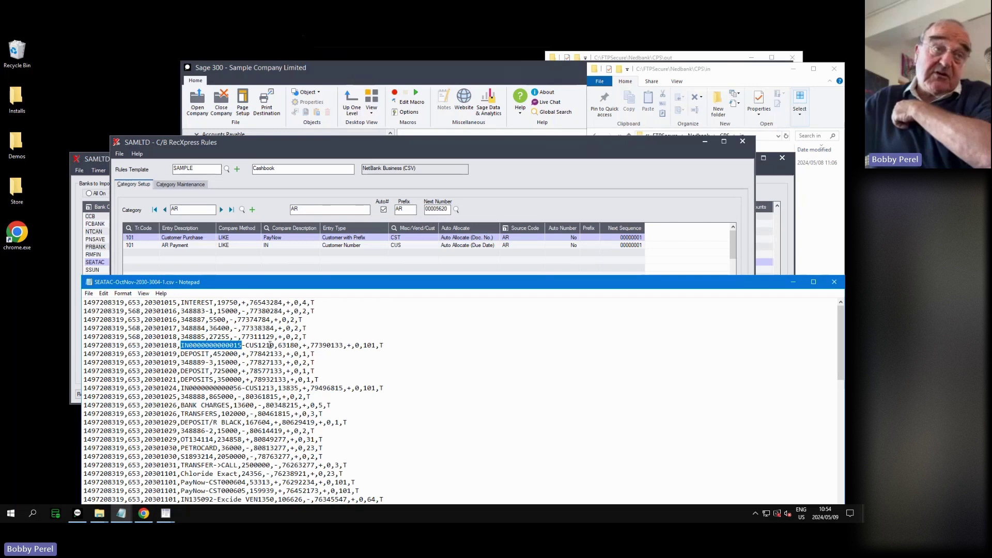
{"action": "left_click", "coordinate": [468, 239]}
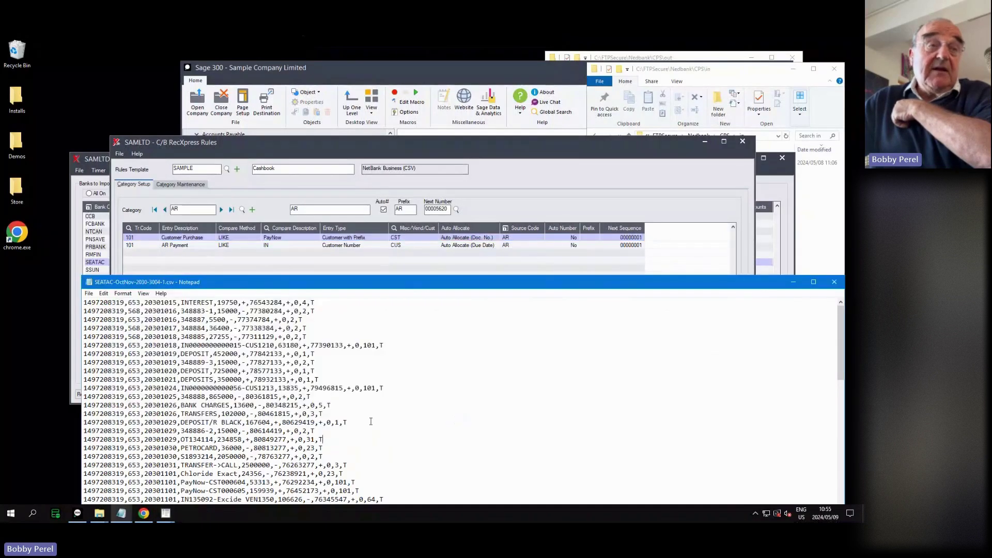
{"action": "left_click", "coordinate": [323, 439]}
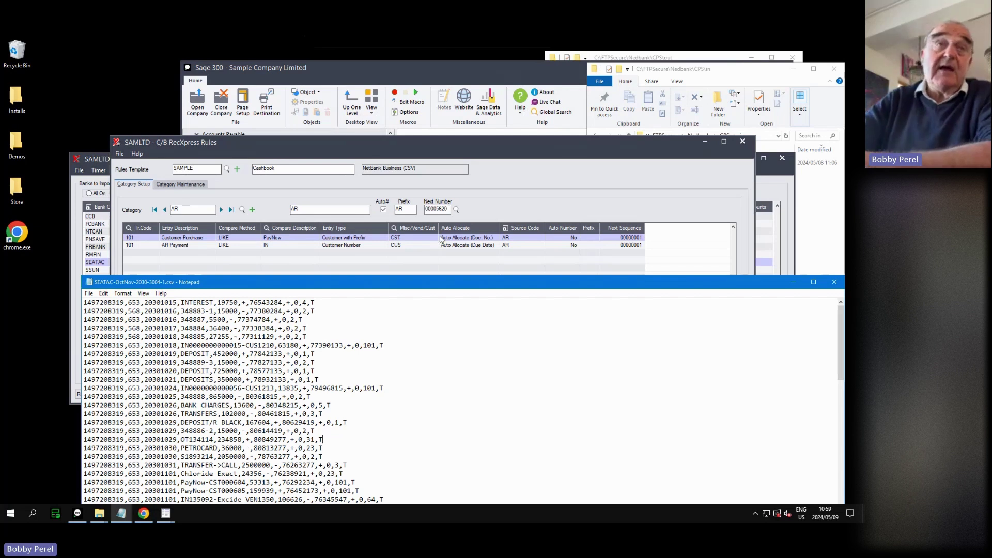
Step: Bring C/B RecXpress Rules to the front, and switch to the PowerPoint presentation at the Live Example of RecXpress Timer slide
{"action": "left_click", "coordinate": [531, 178]}
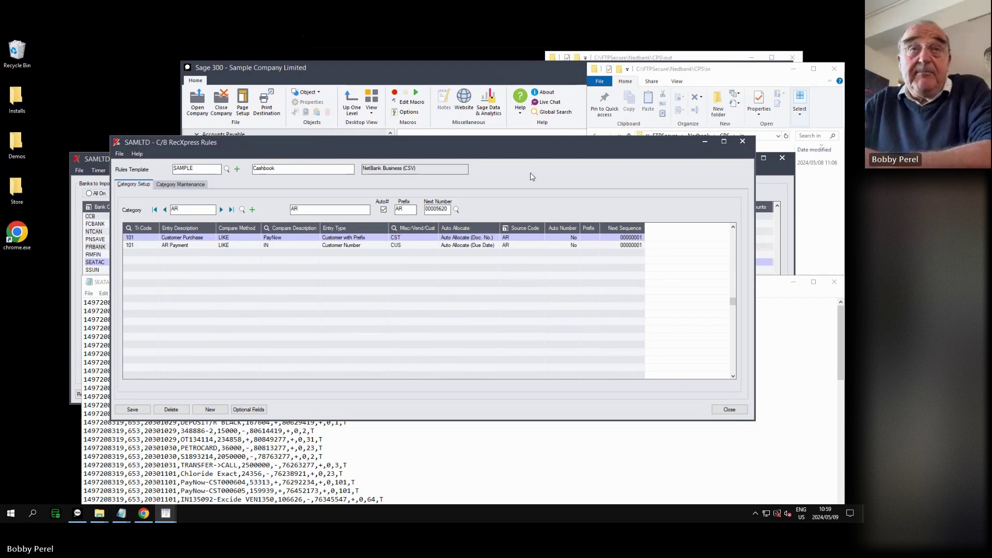
{"action": "left_click", "coordinate": [528, 50]}
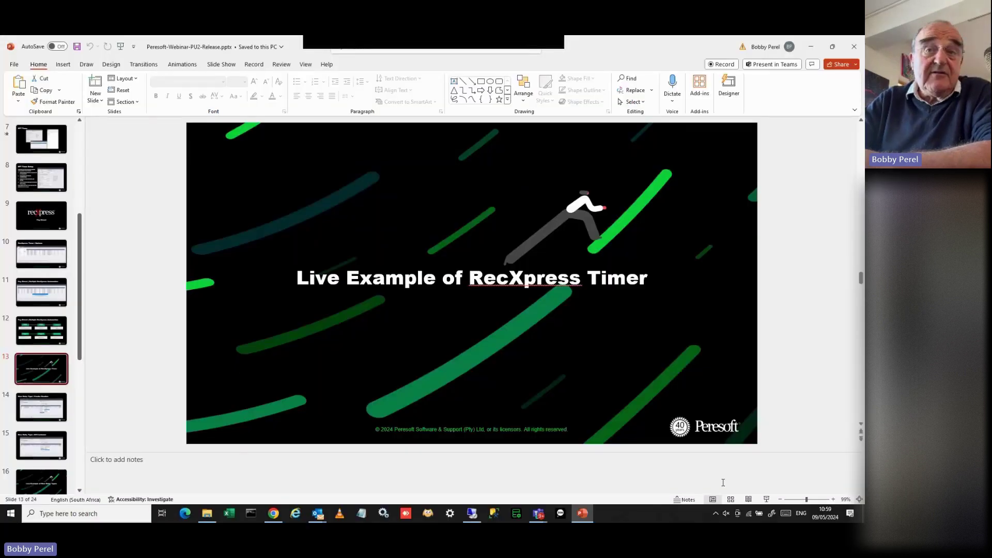